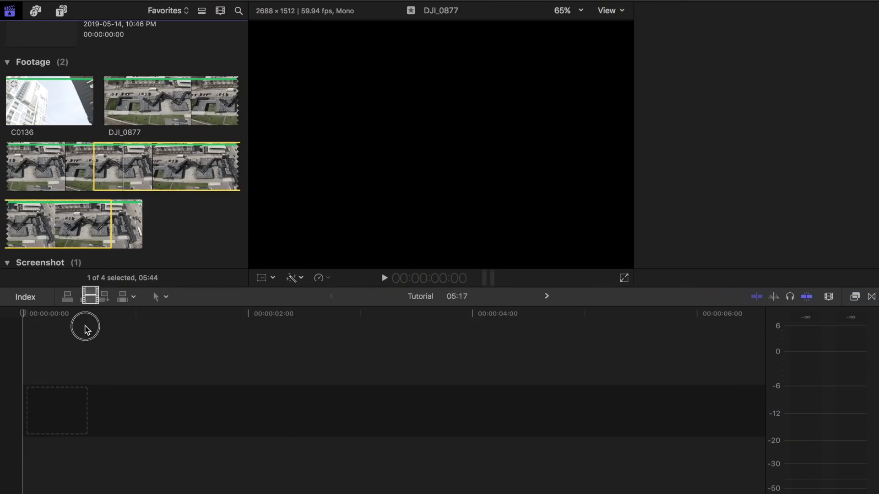
Step: Append the marked DJI_0877 range to the timeline and speed up its start
key(e)
key(super+4)
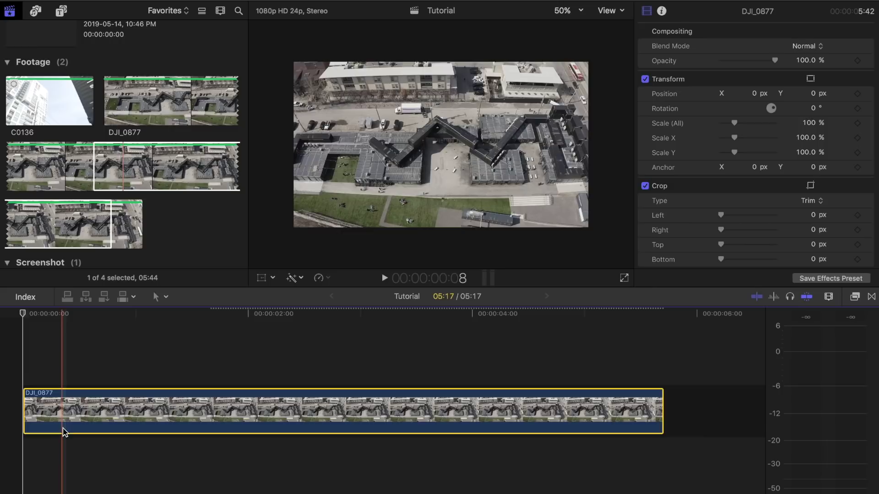
key(space)
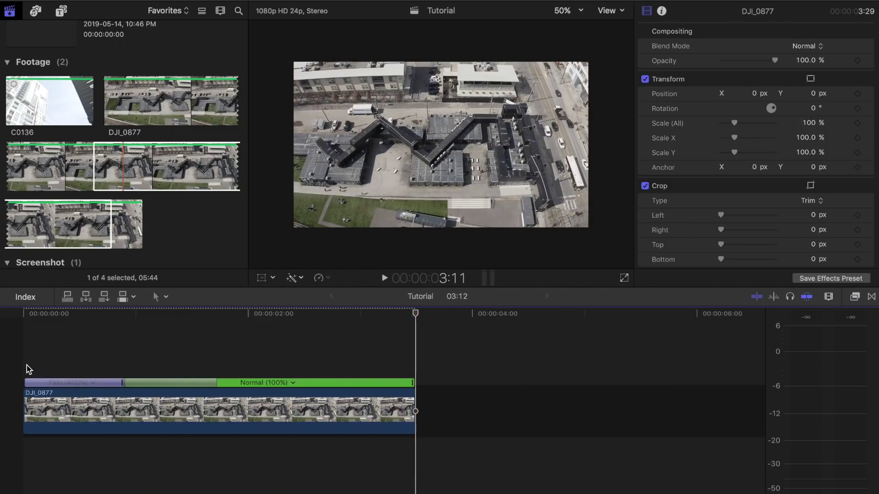
Step: Connect C0136 above the drone clip and lower its audio volume
drag(50, 101, 199, 350)
click(280, 366)
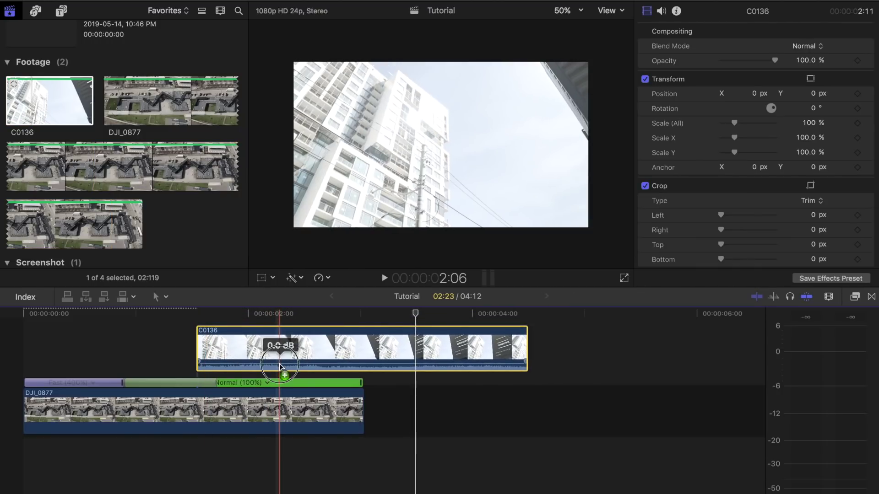
drag(280, 367, 281, 399)
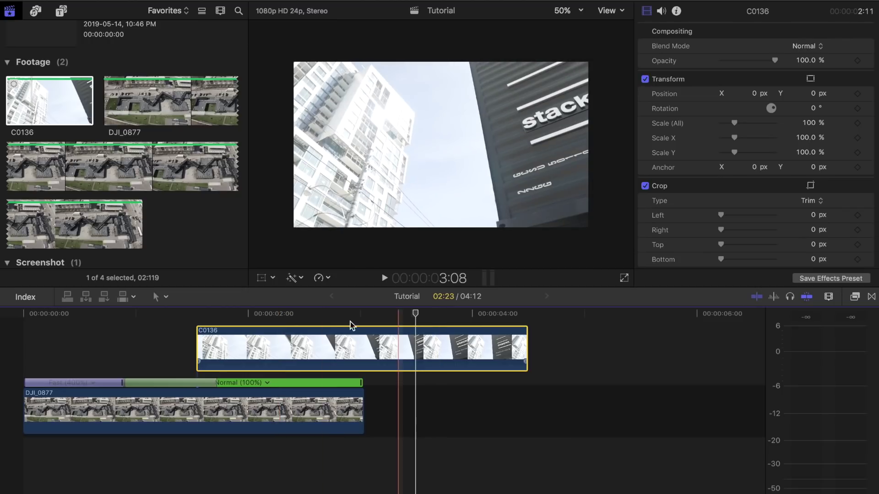
Step: Set C0136 to automatic Slow (20%) speed and make its opening section play at Fast 8x
click(328, 278)
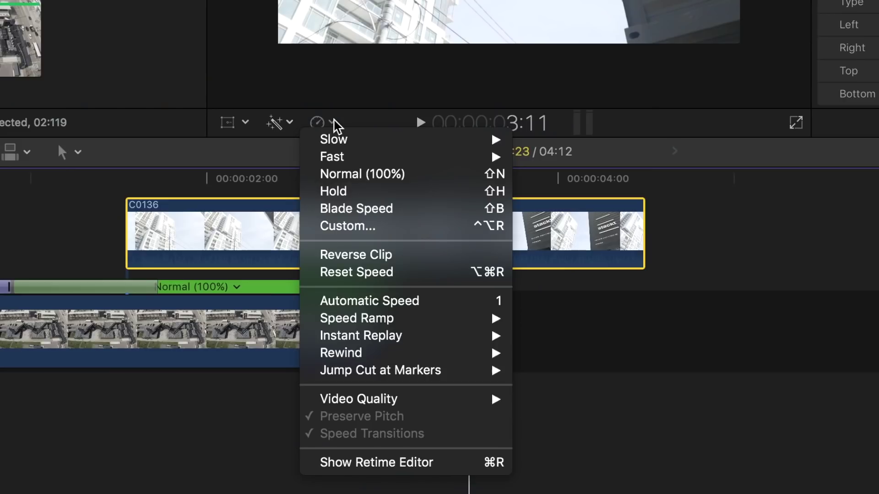
click(392, 295)
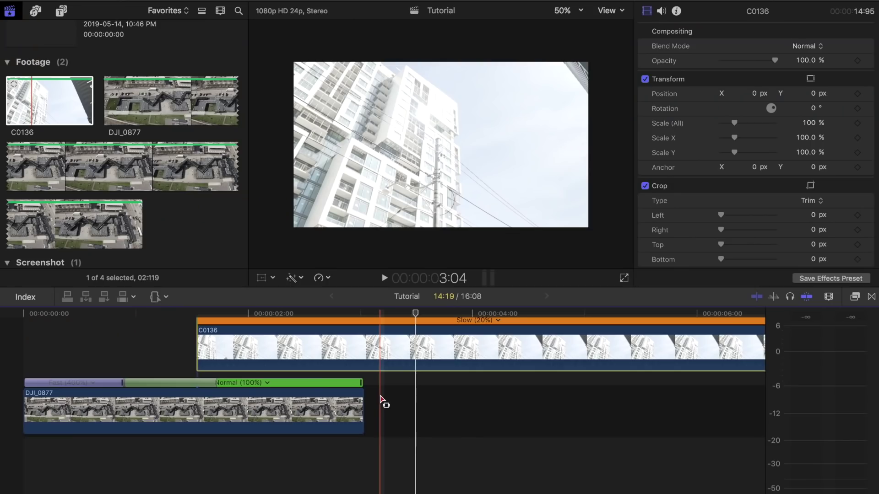
drag(198, 344, 321, 351)
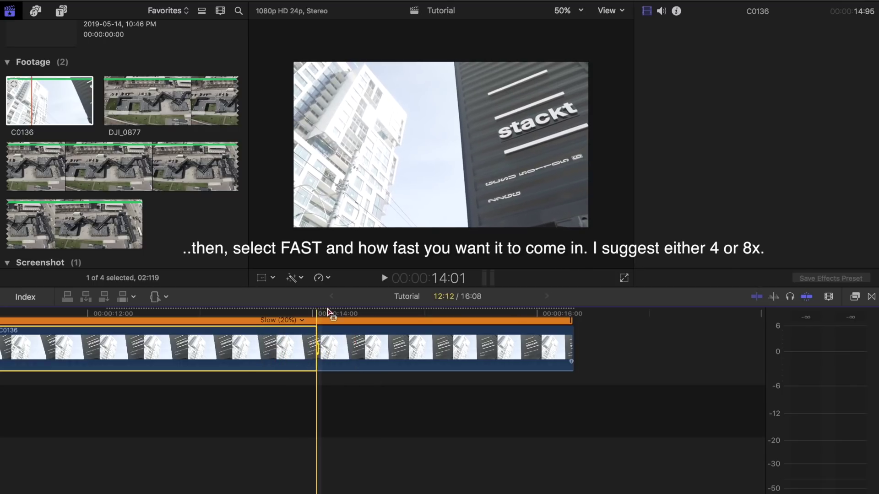
click(329, 280)
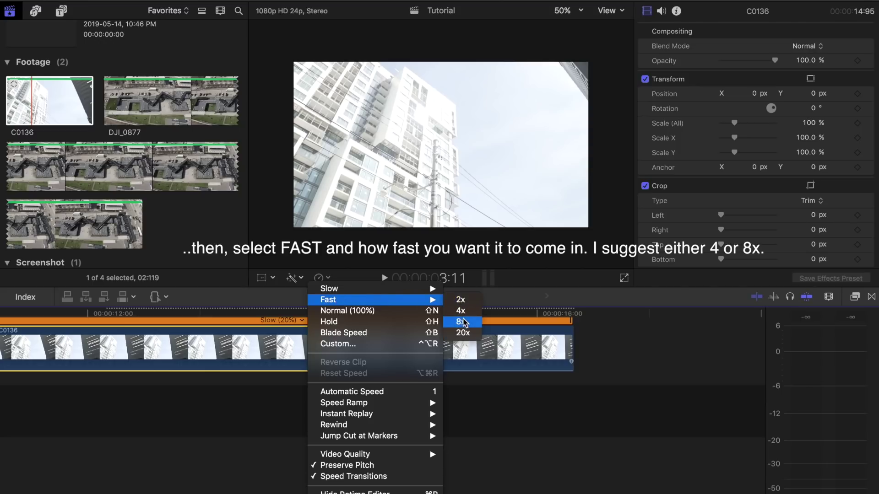
click(472, 328)
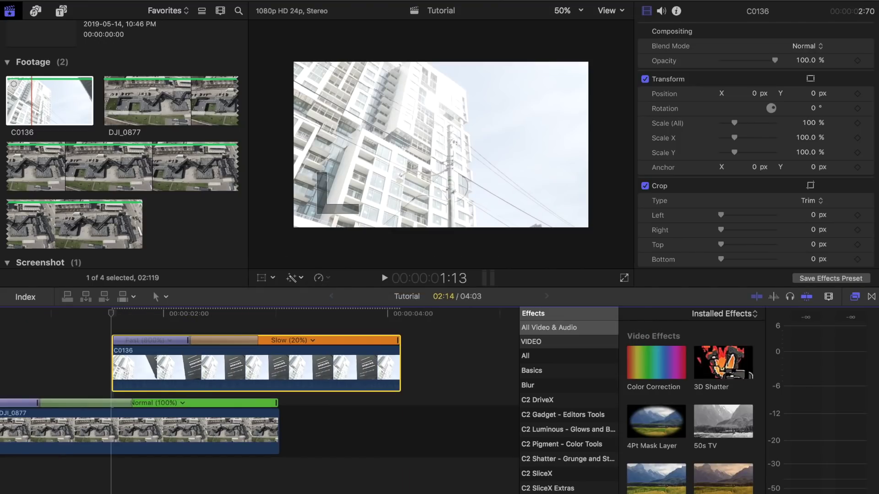
Step: Apply Draw Mask to C0136 and outline a five-point shape covering most of the frame
text(draw)
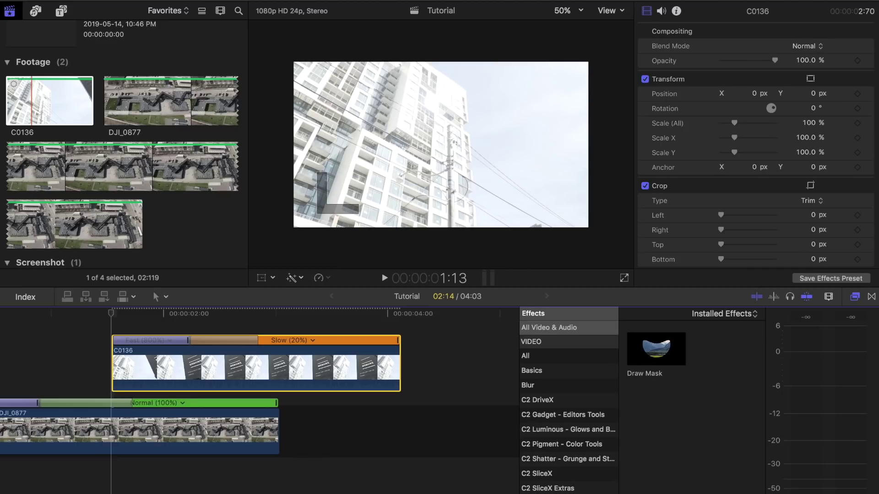
drag(607, 350, 283, 366)
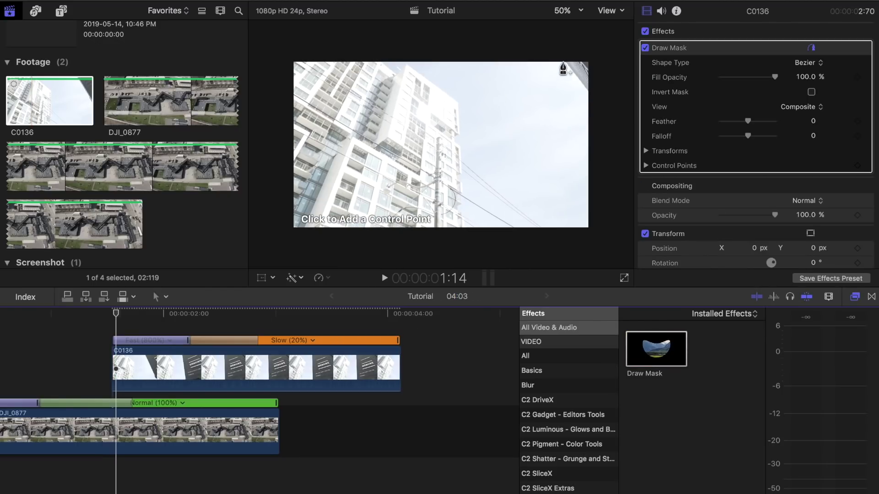
click(561, 57)
click(592, 94)
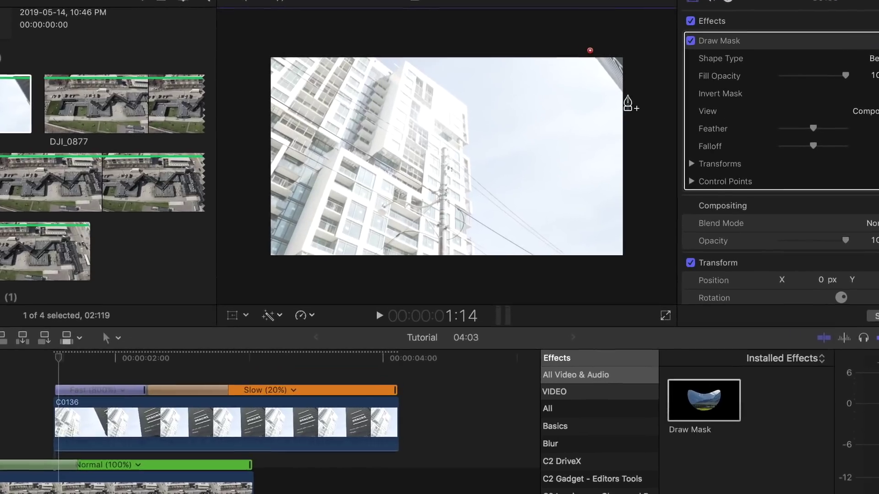
click(595, 243)
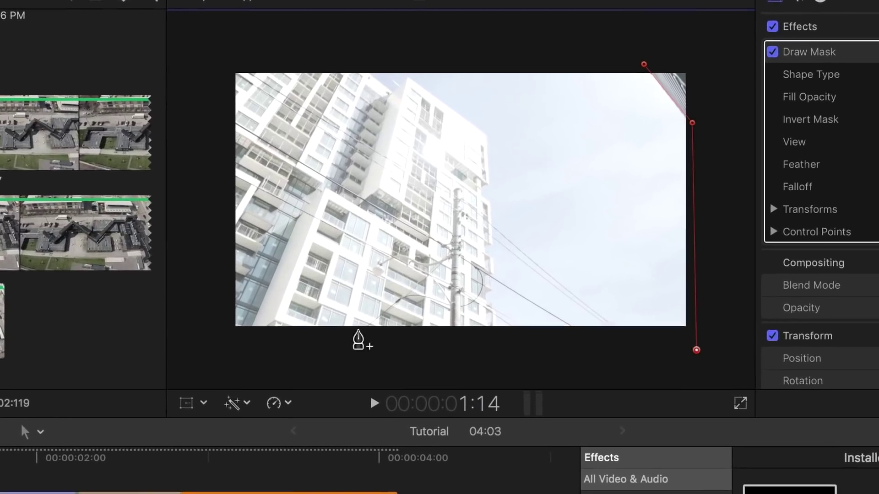
click(217, 342)
click(213, 65)
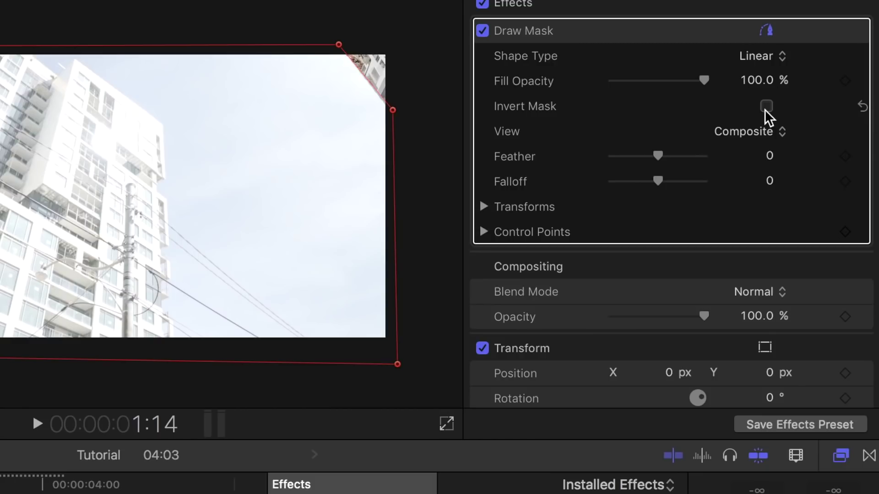
Step: Invert the Draw Mask, feather it to 12.0, and keyframe feather, transforms and control points
click(765, 108)
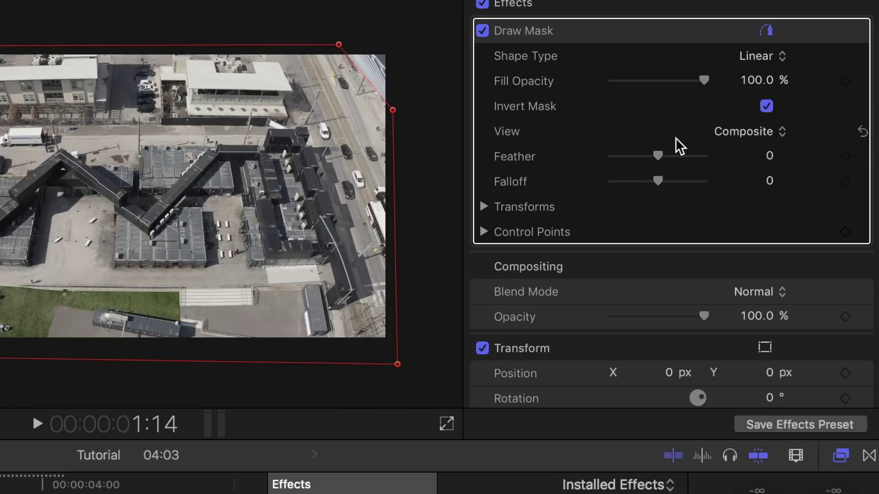
drag(657, 155, 663, 155)
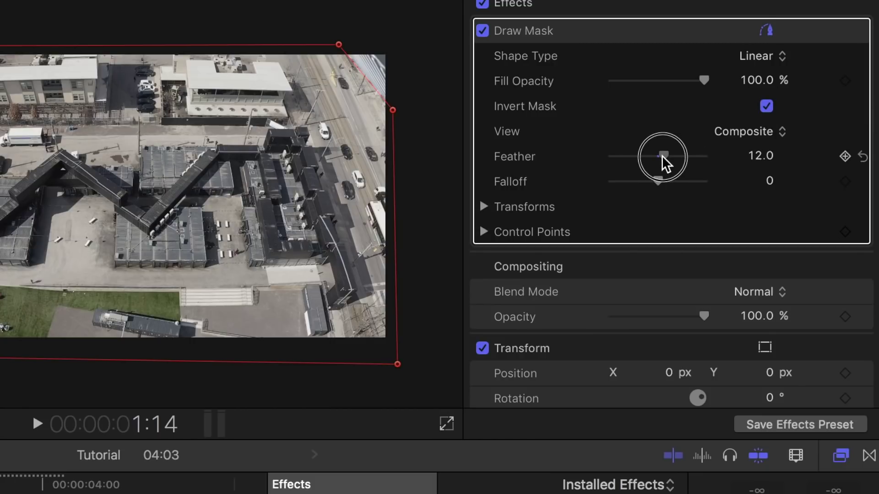
click(844, 156)
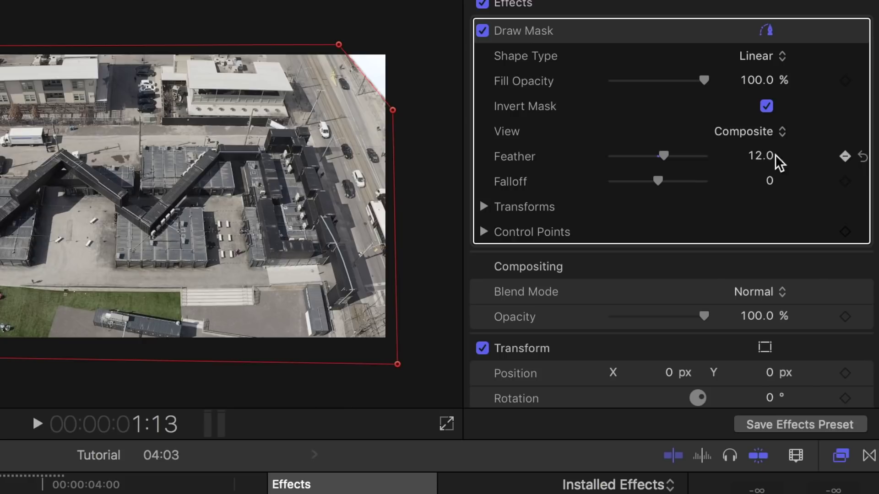
right_click(548, 205)
click(583, 270)
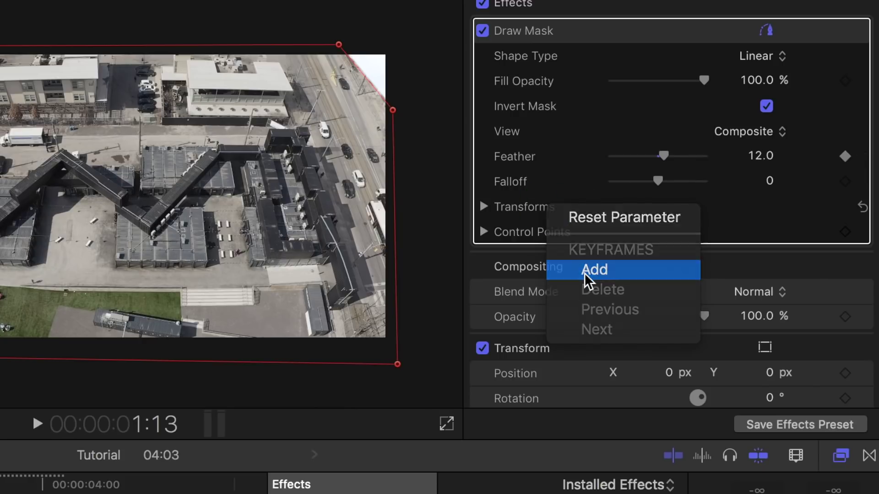
right_click(567, 236)
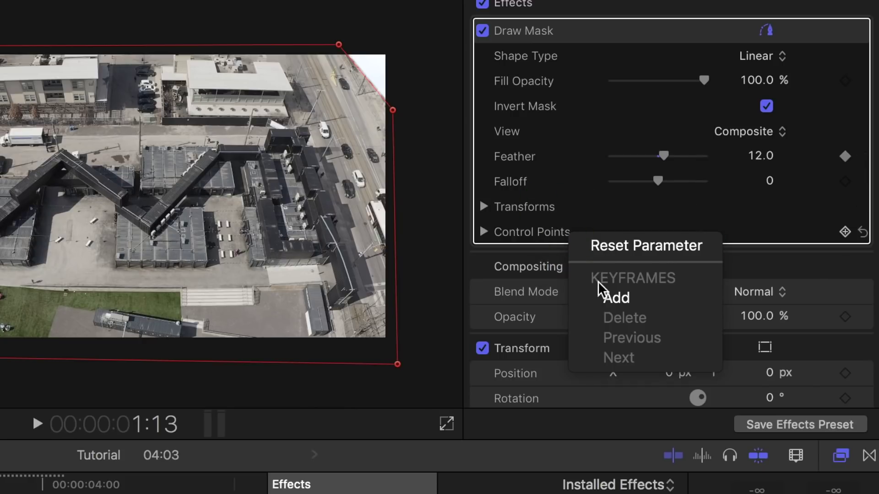
click(599, 293)
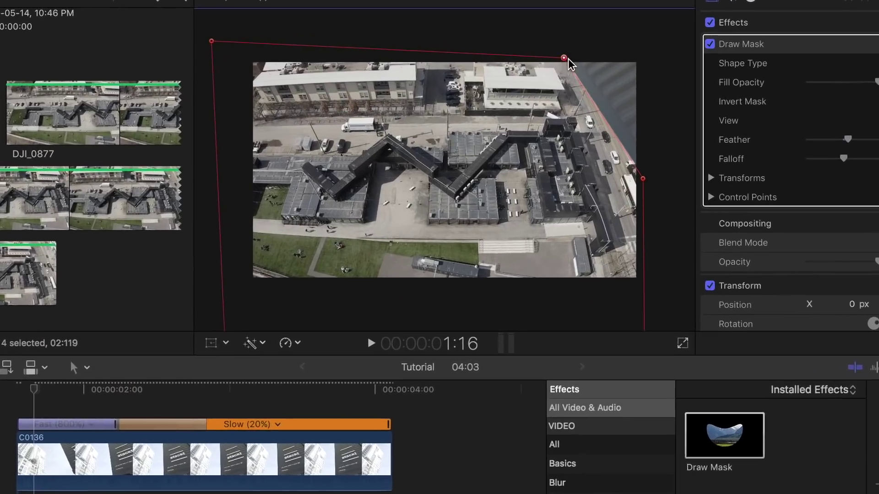
Step: Step forward frame by frame, dragging mask points to reveal more of the building
key(Right)
key(Right)
drag(572, 64, 529, 43)
key(Right)
drag(651, 347, 647, 350)
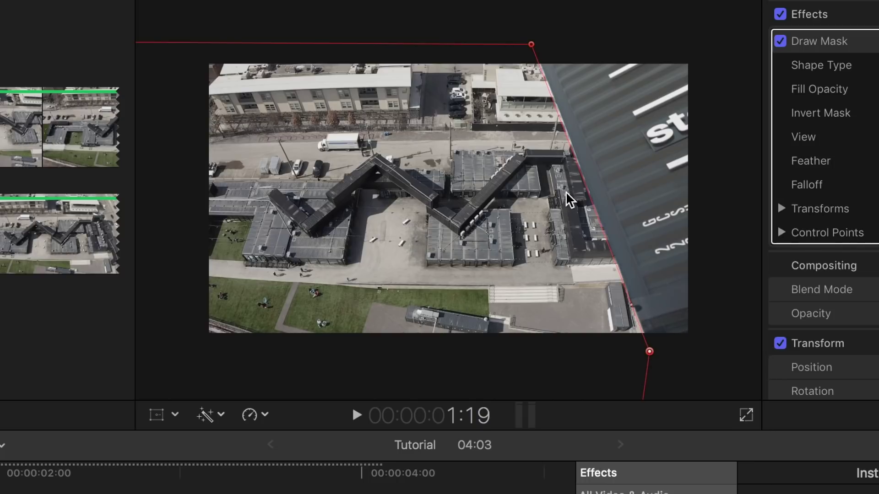
key(Right)
drag(496, 43, 520, 50)
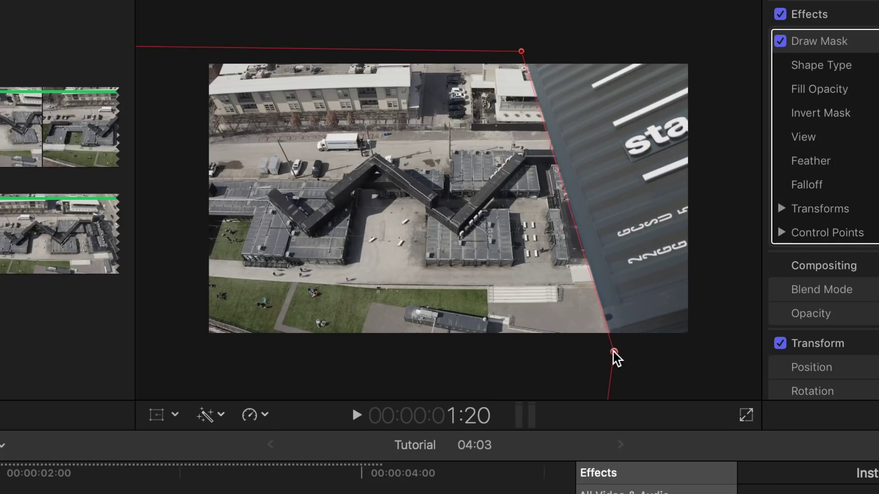
key(Right)
key(Right)
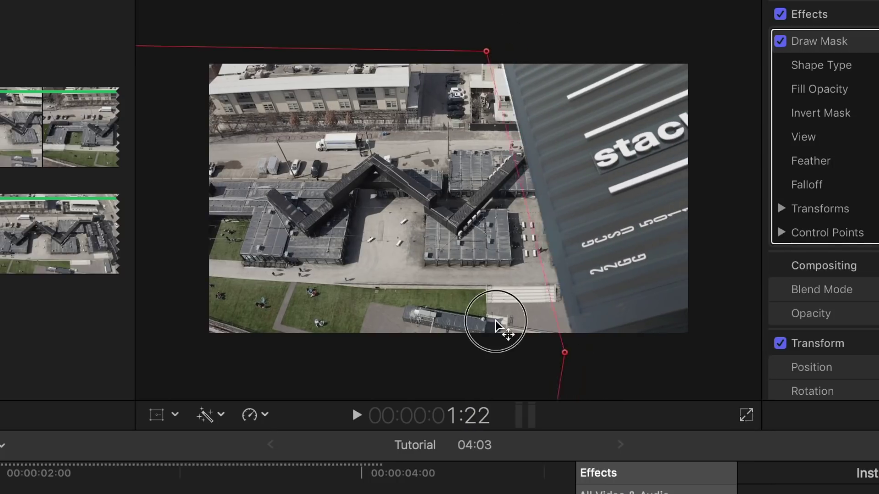
key(Right)
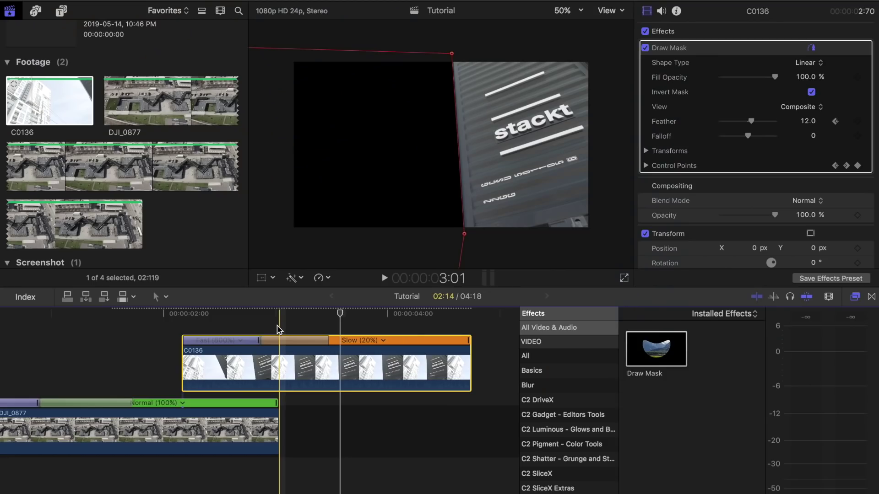
Step: Blade C0136 at the playhead and move its later part after DJI_0877 on the main storyline
click(277, 332)
click(282, 368)
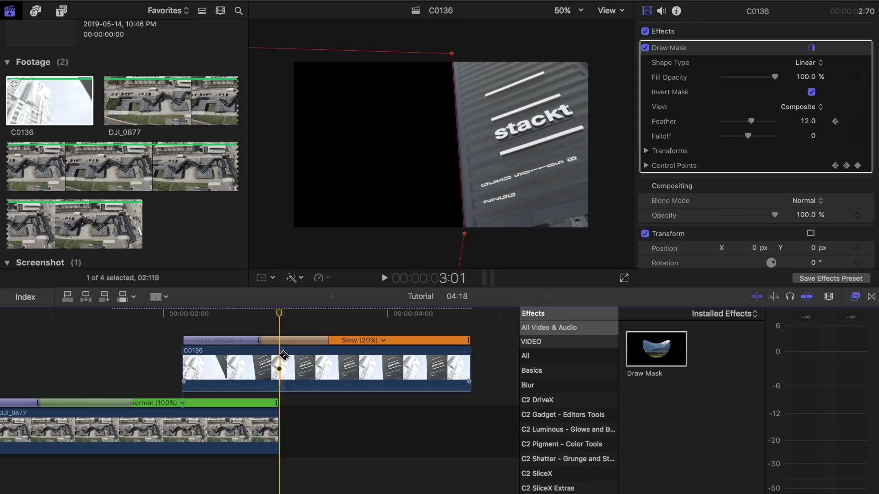
click(282, 356)
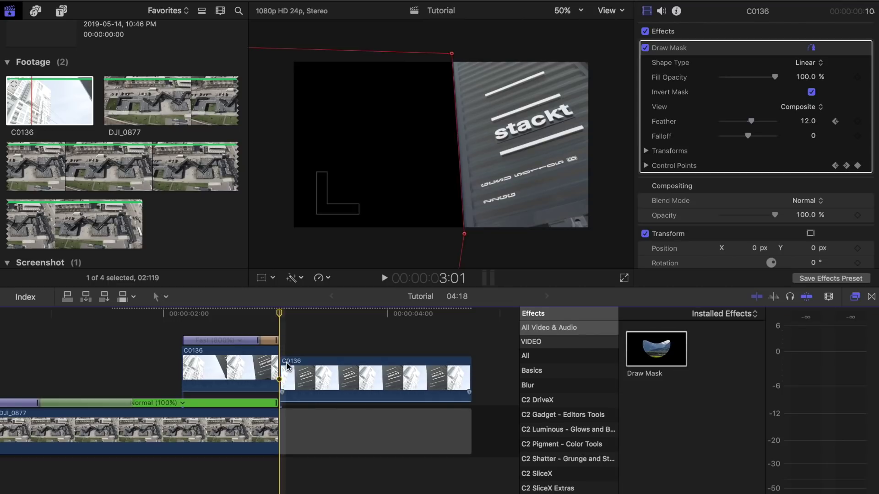
drag(293, 388, 289, 419)
Step: Place a copy of the storyline C0136 in the connected lane above it
click(502, 428)
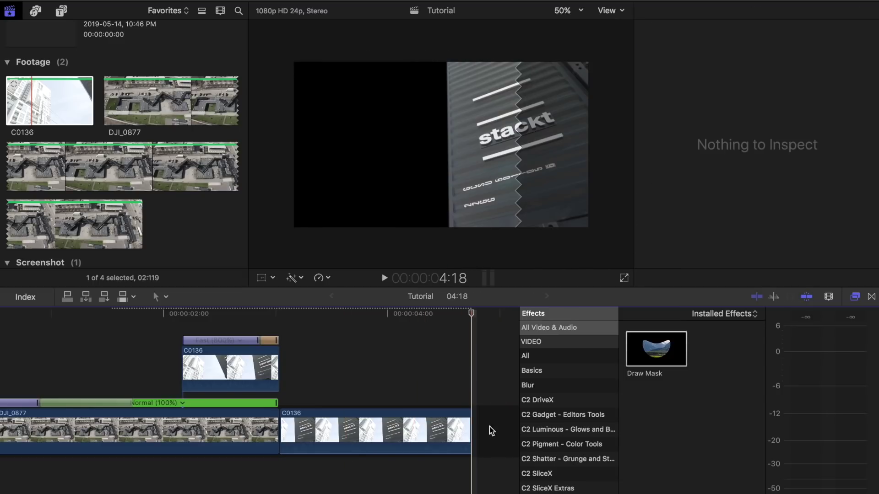
click(285, 392)
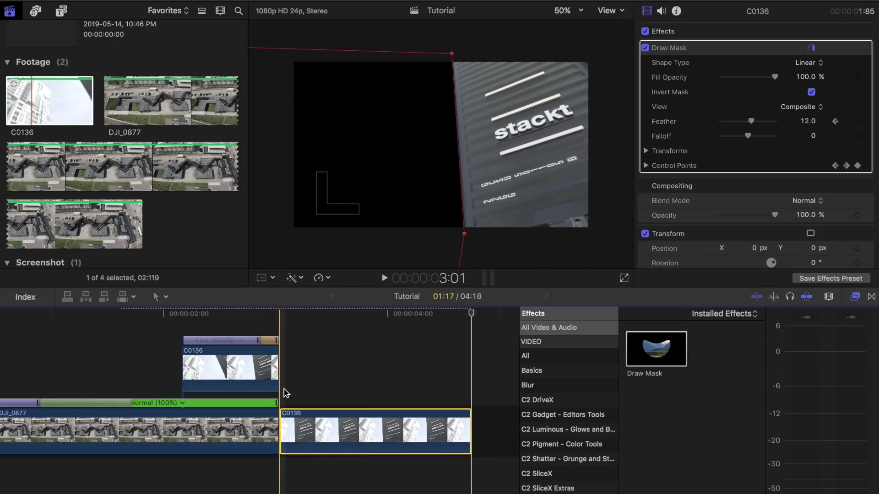
drag(294, 426, 297, 366)
click(294, 425)
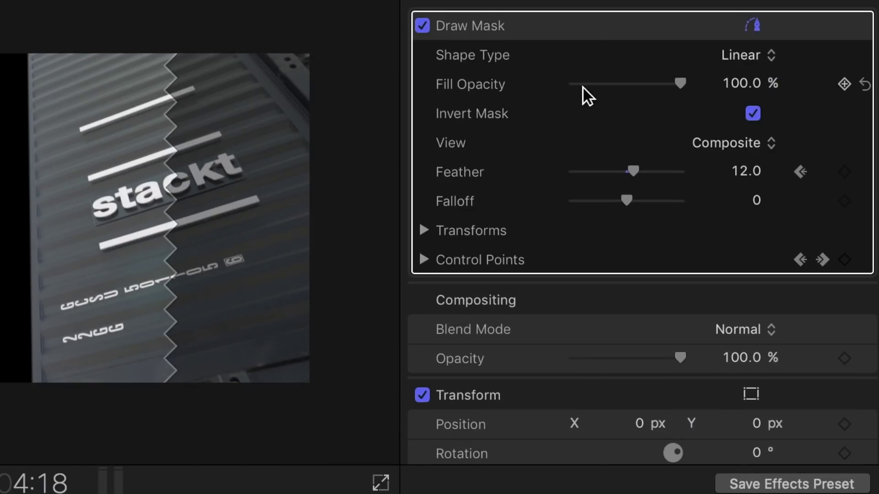
Step: Replay the masked building slide-in from 2:04, then add the Quake transition between DJI_0877 and C0136
click(606, 24)
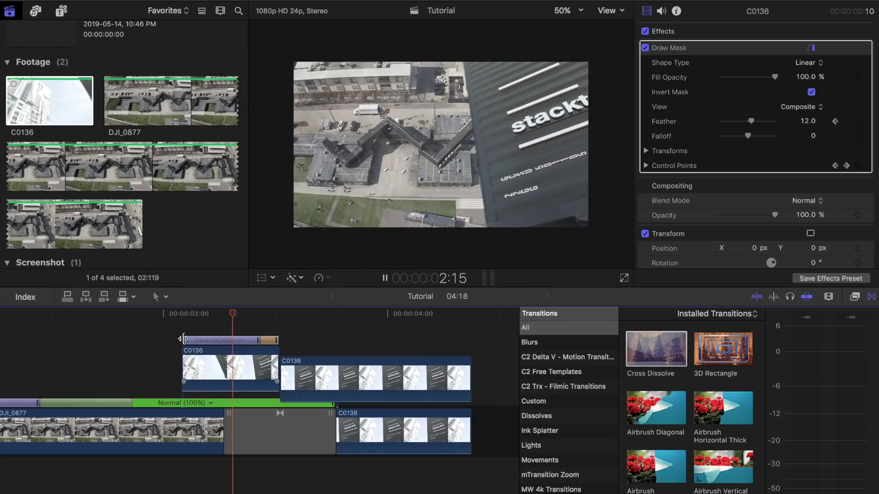
key(space)
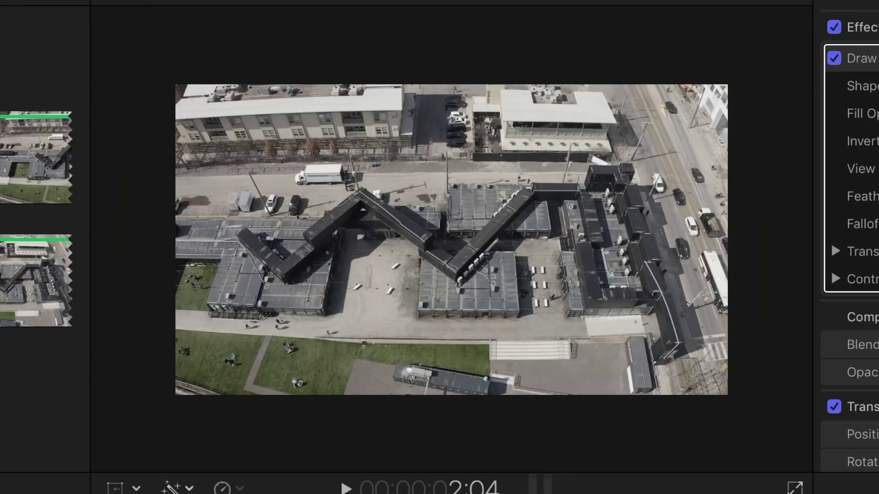
key(space)
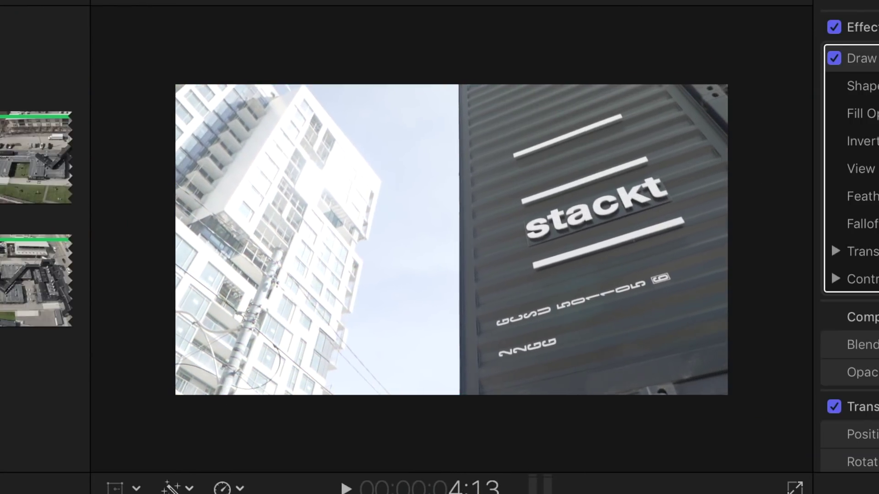
key(space)
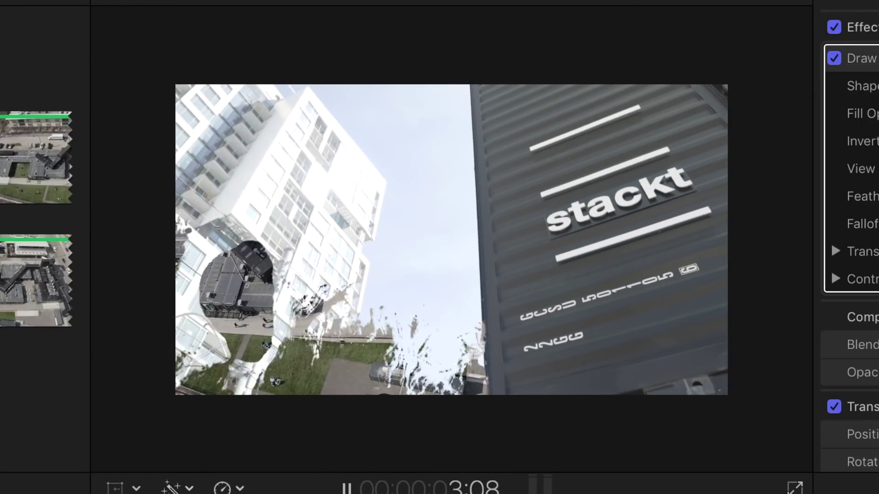
key(space)
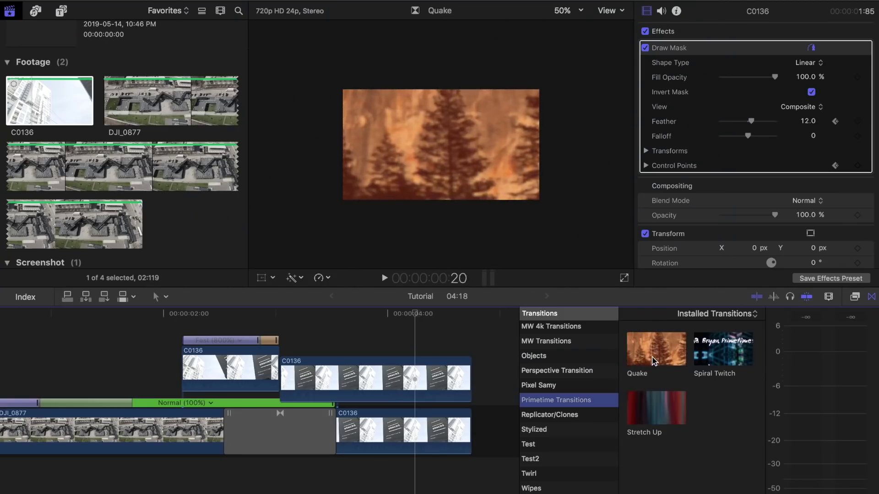
drag(661, 360, 282, 441)
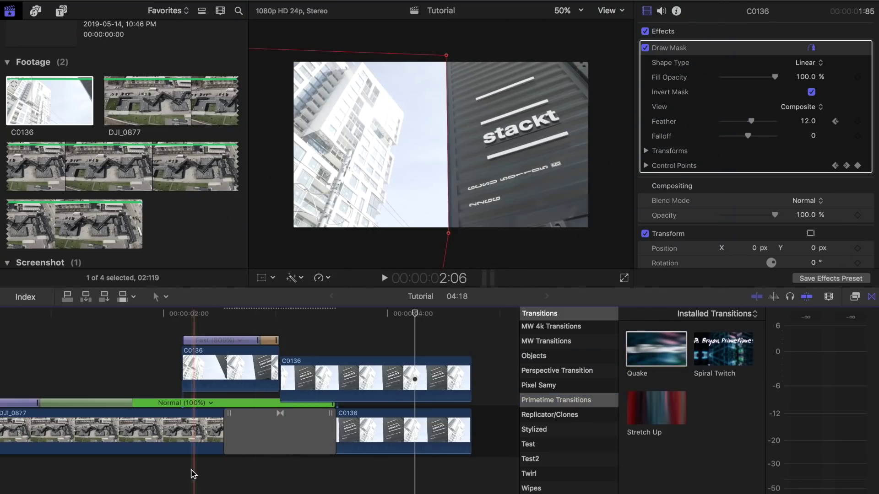